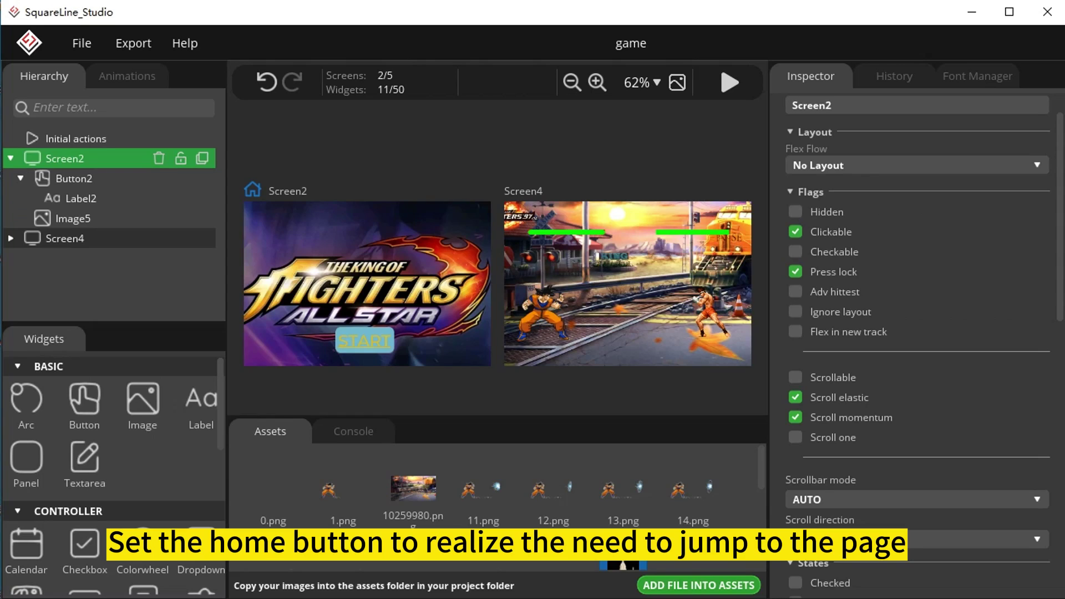
# Review the start button label, the first character image, and both health-bar sliders' background images.
pyautogui.click(81, 198)
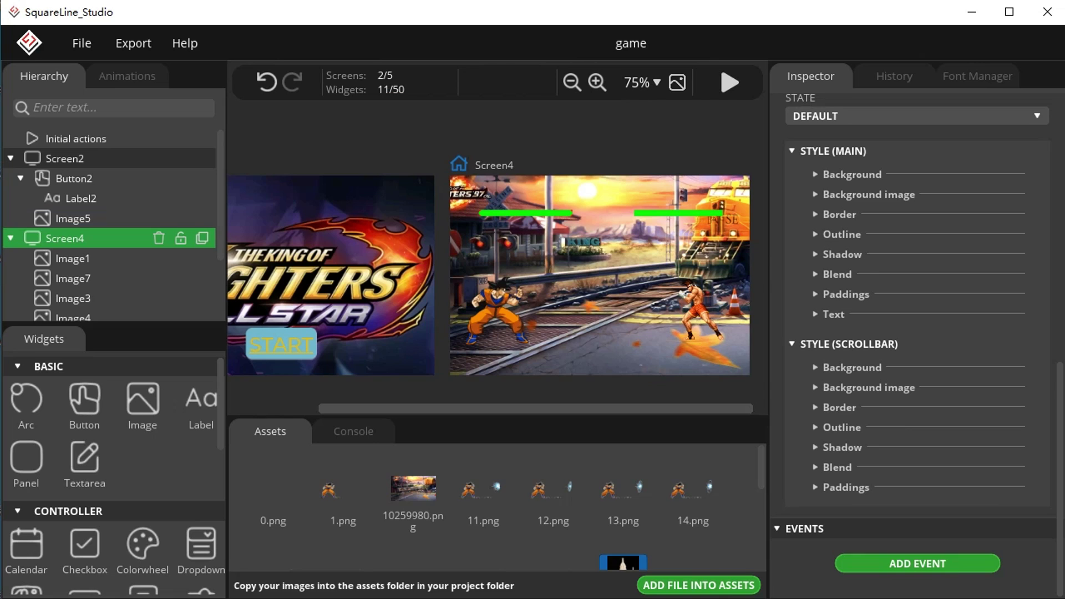
pyautogui.scroll(-4, 108, 225)
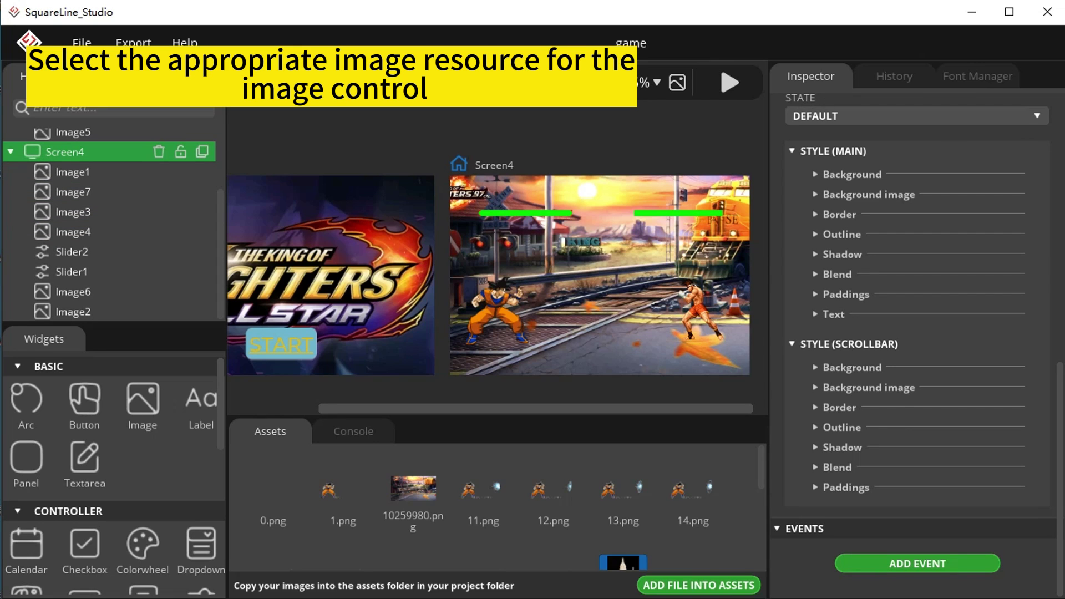
pyautogui.click(73, 171)
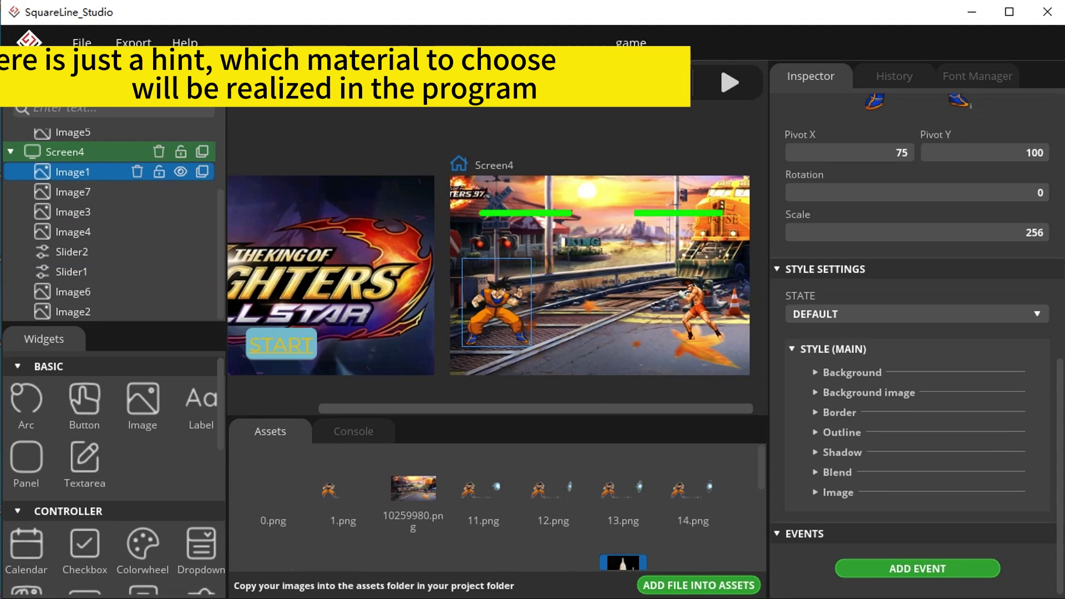
pyautogui.scroll(5, 915, 333)
pyautogui.click(916, 232)
pyautogui.click(895, 299)
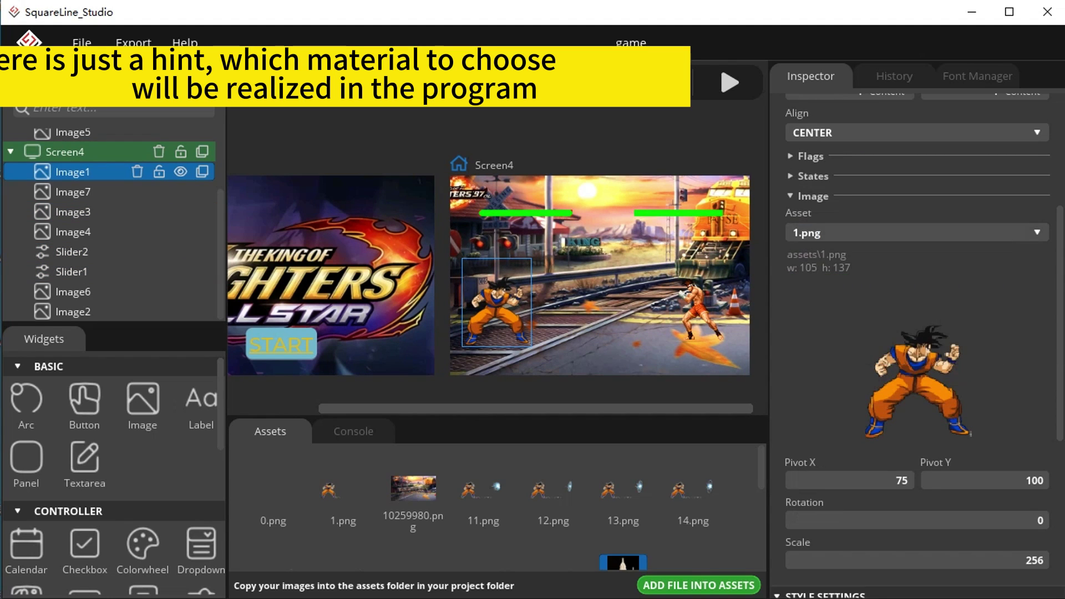
pyautogui.hscroll(-1, 533, 275)
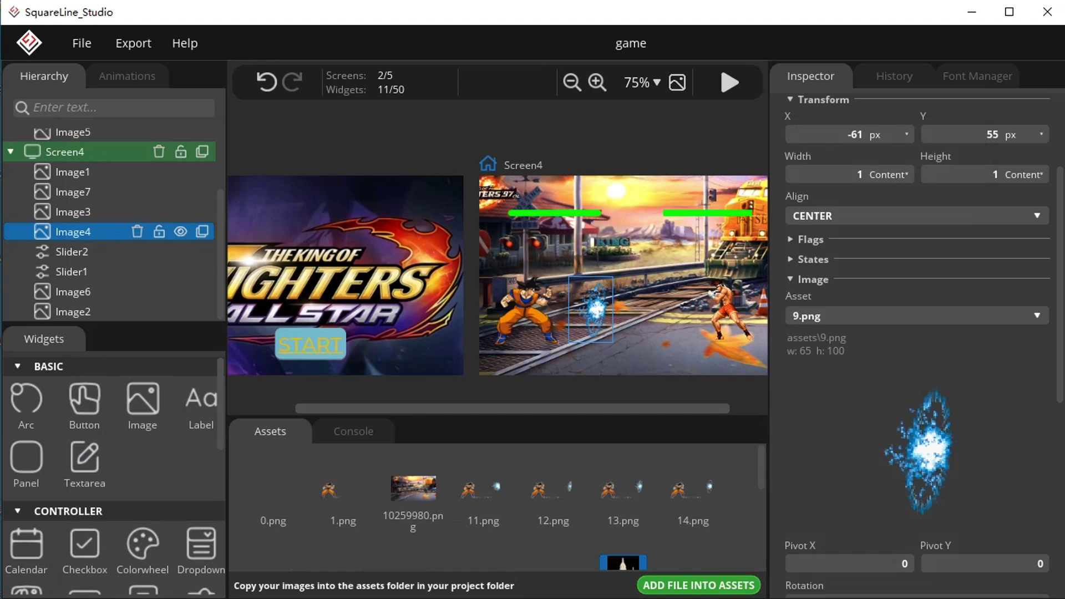
pyautogui.scroll(-3, 916, 333)
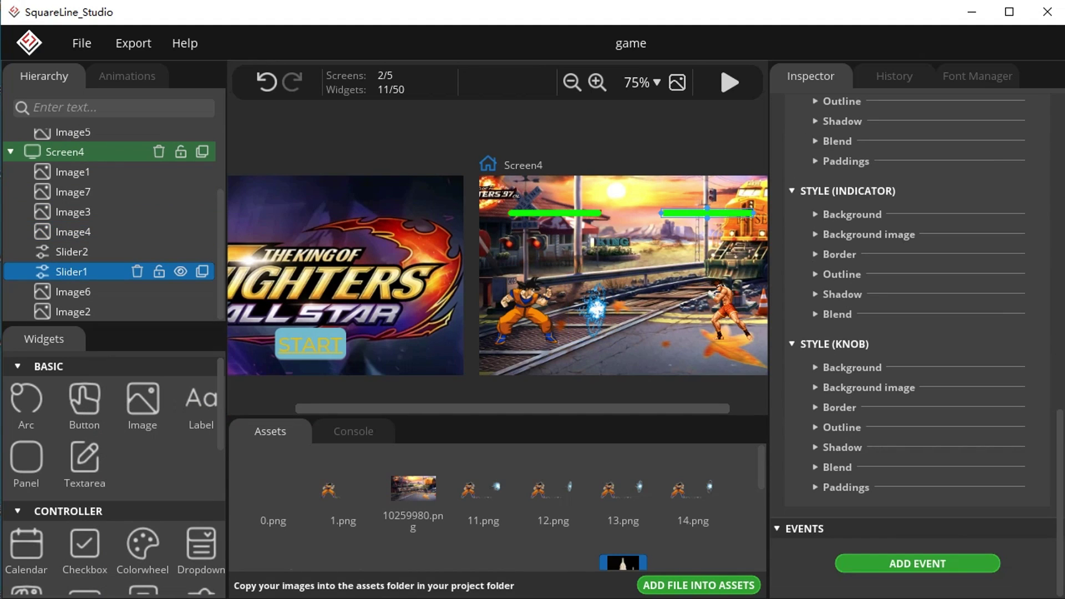
pyautogui.click(852, 367)
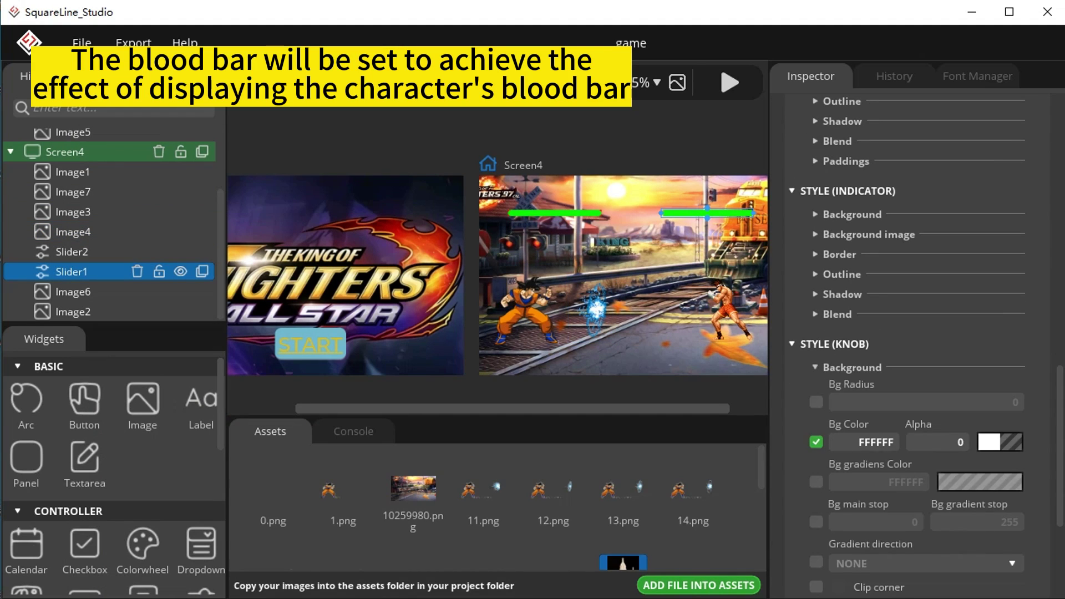
pyautogui.click(869, 234)
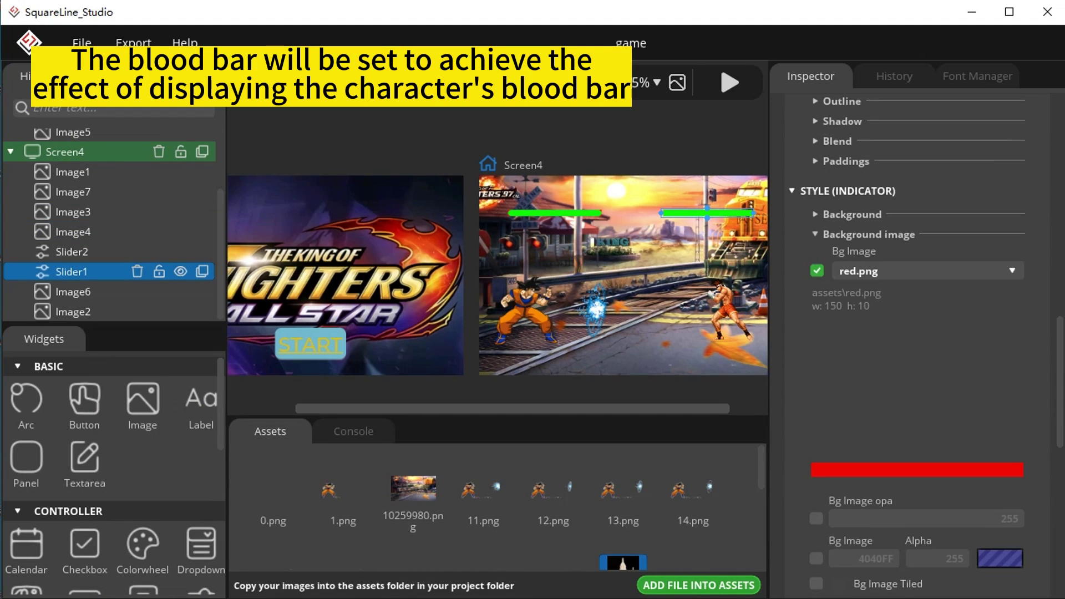
pyautogui.scroll(5, 915, 334)
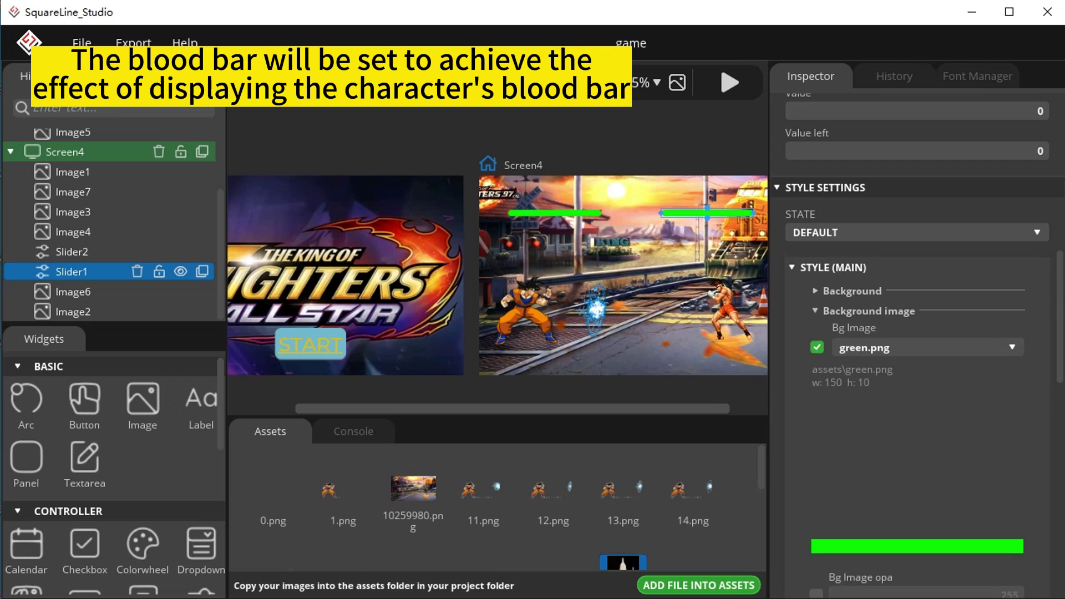
pyautogui.click(72, 252)
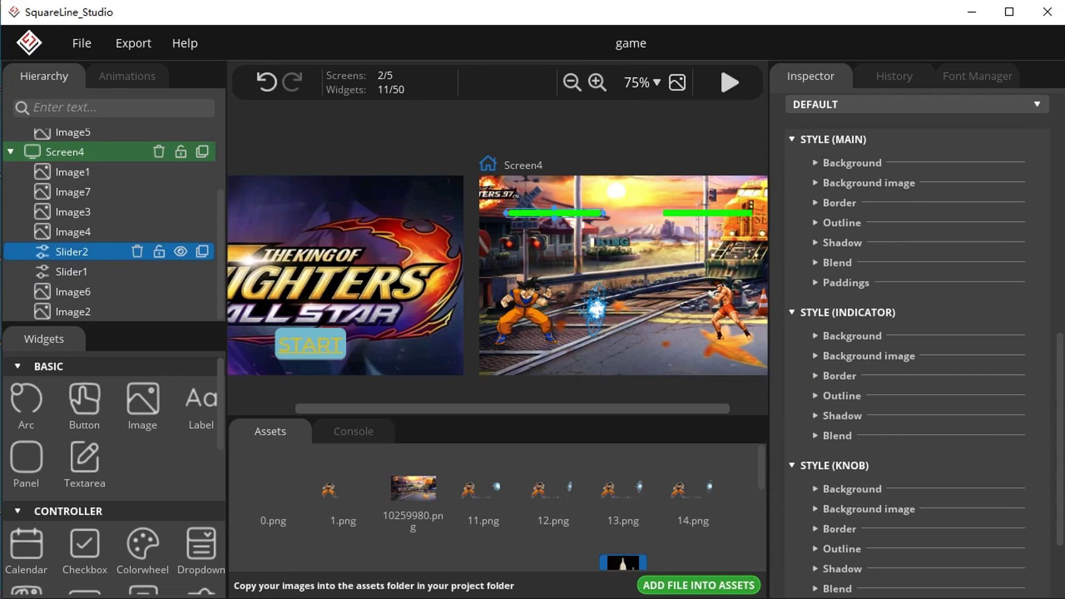
# Set Image6's asset to ko.png.
pyautogui.click(74, 291)
pyautogui.scroll(5, 916, 332)
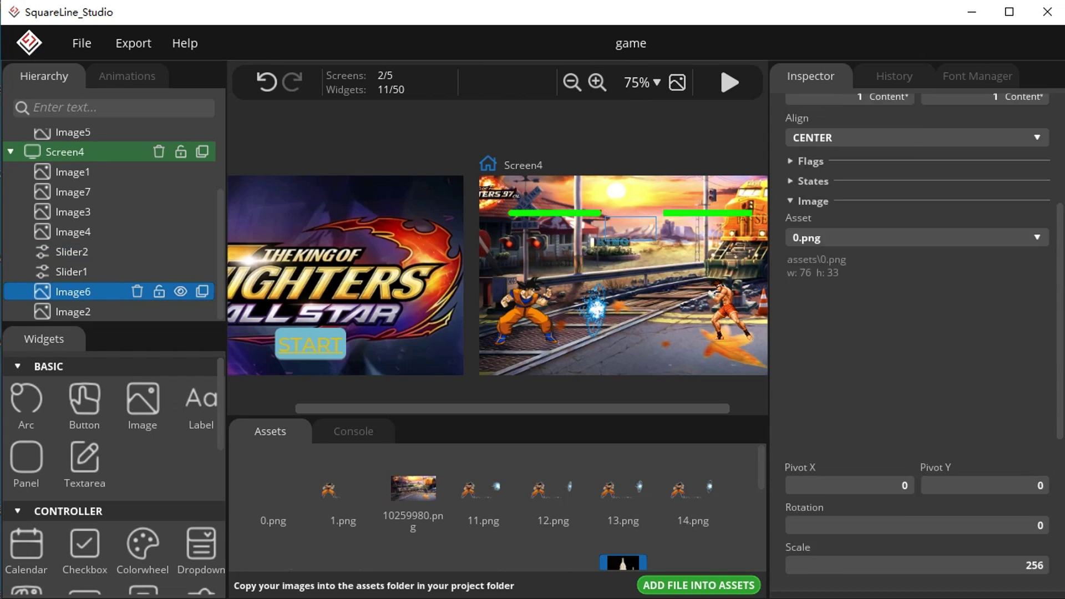
pyautogui.click(915, 403)
pyautogui.click(891, 506)
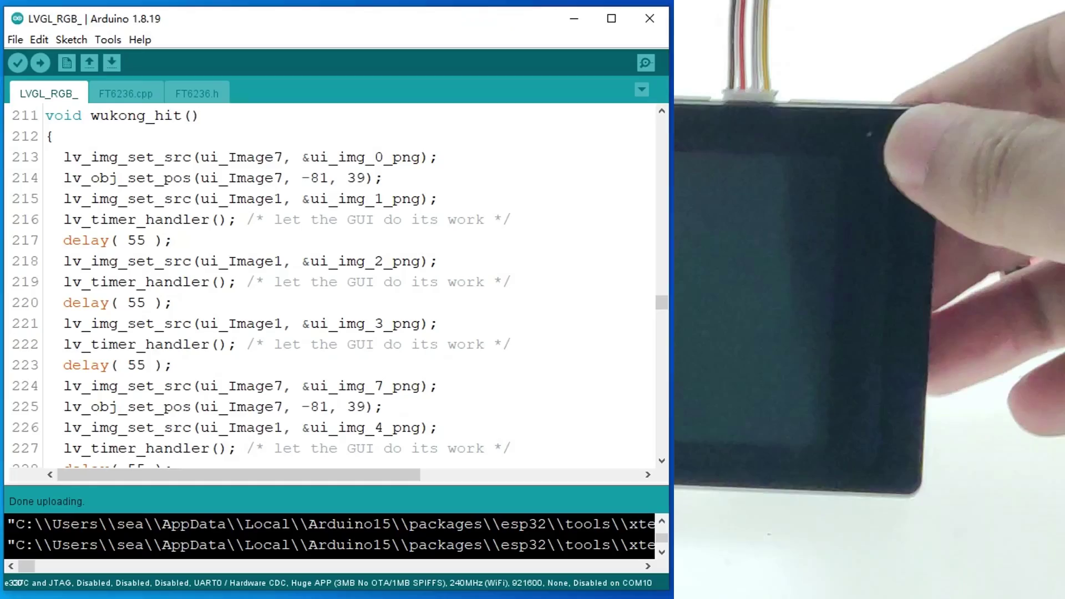
# Highlight the first animation-frame code block, lines 213–217, in wukong_hit().
pyautogui.moveTo(63, 158); pyautogui.dragTo(369, 157)
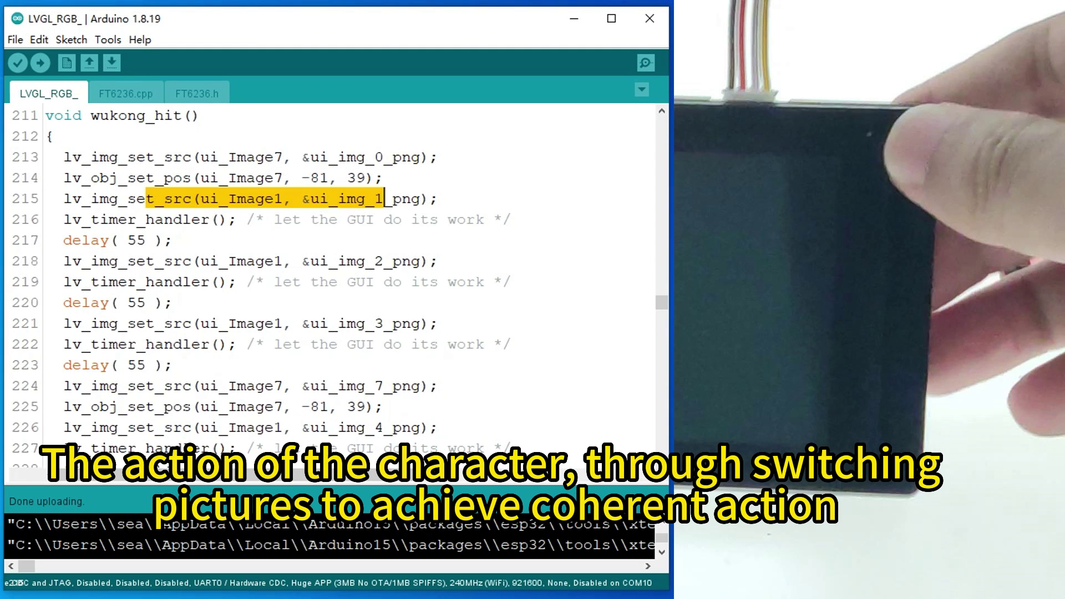
pyautogui.moveTo(63, 157); pyautogui.dragTo(147, 240)
pyautogui.click(64, 261)
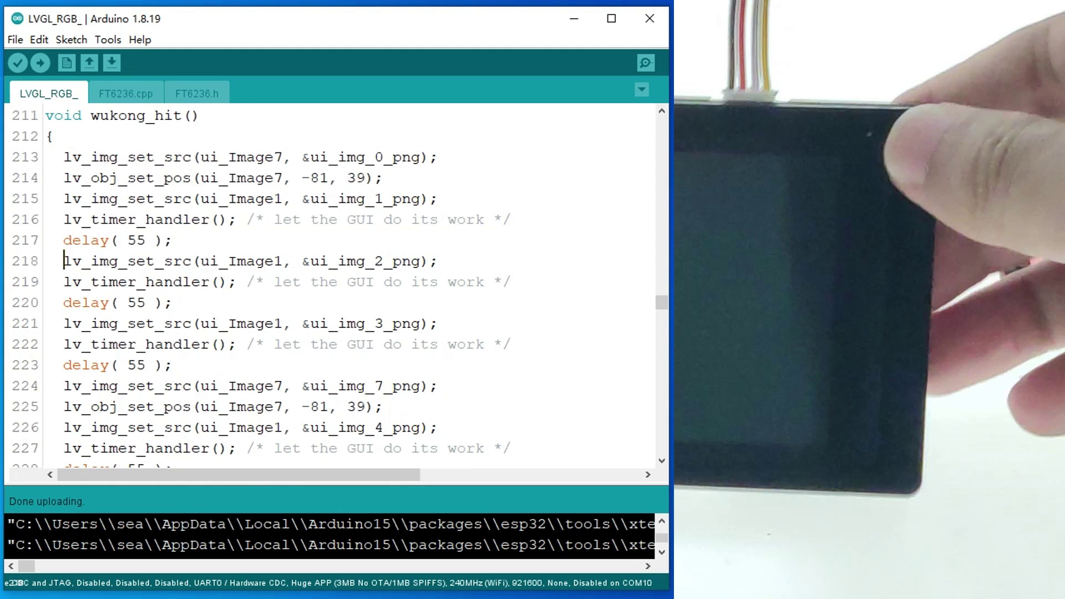
pyautogui.scroll(-10, 333, 291)
pyautogui.scroll(-5, 333, 292)
pyautogui.moveTo(63, 291); pyautogui.dragTo(441, 358)
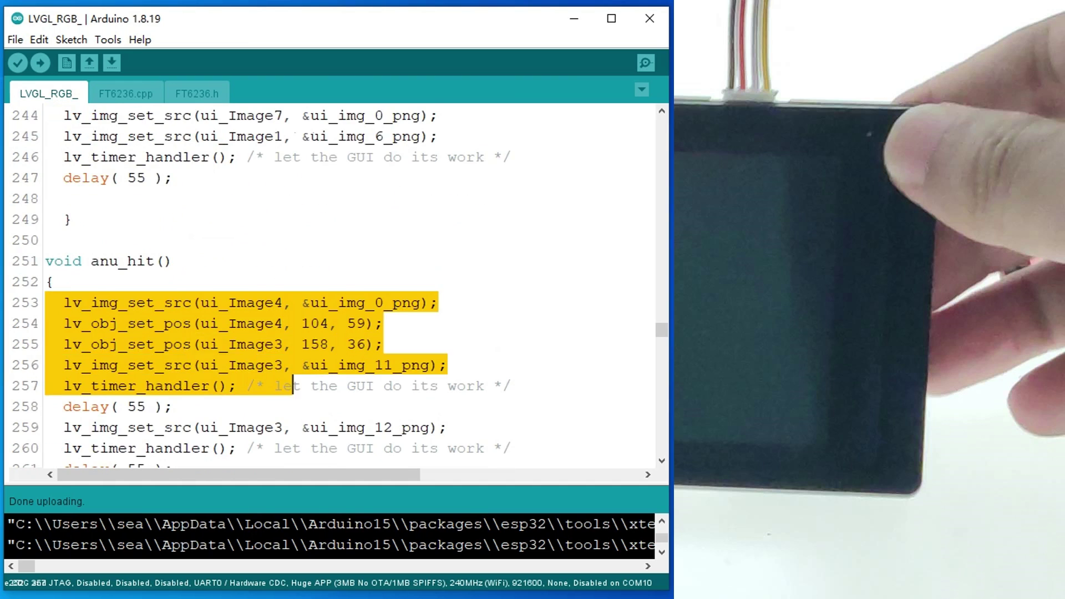
pyautogui.scroll(-7, 333, 291)
pyautogui.scroll(-6, 334, 291)
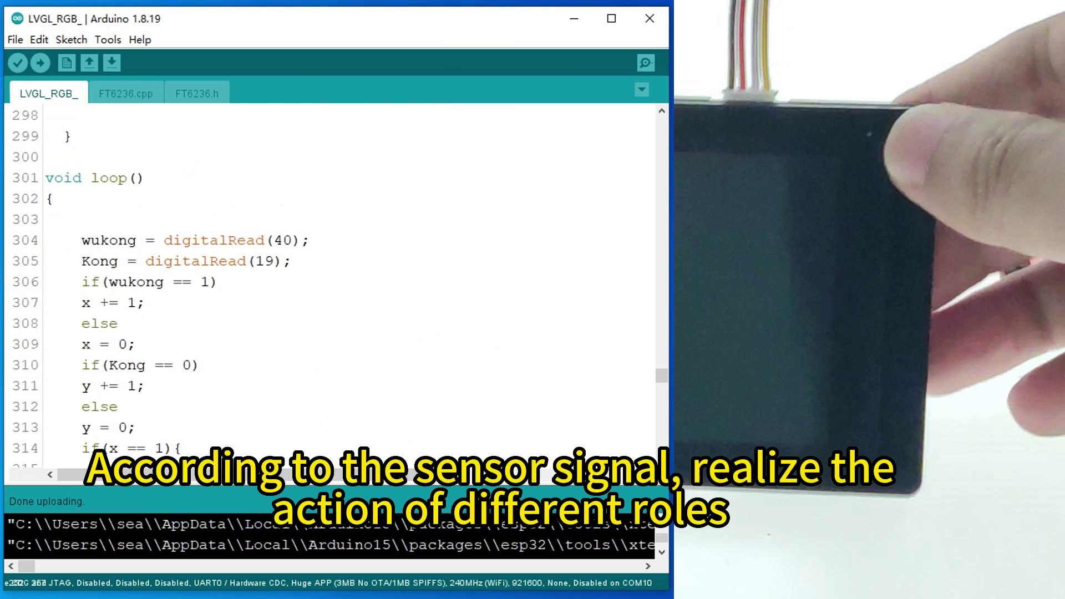
pyautogui.moveTo(101, 240); pyautogui.dragTo(217, 428)
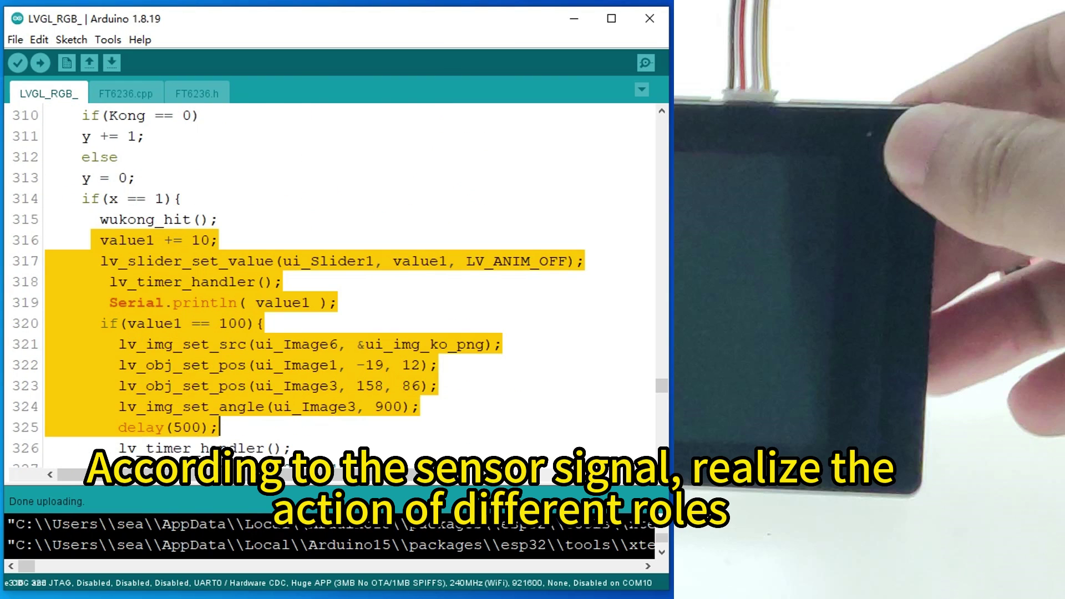
pyautogui.scroll(-3, 333, 292)
pyautogui.scroll(2, 333, 291)
pyautogui.moveTo(100, 261); pyautogui.dragTo(218, 366)
pyautogui.scroll(-6, 333, 292)
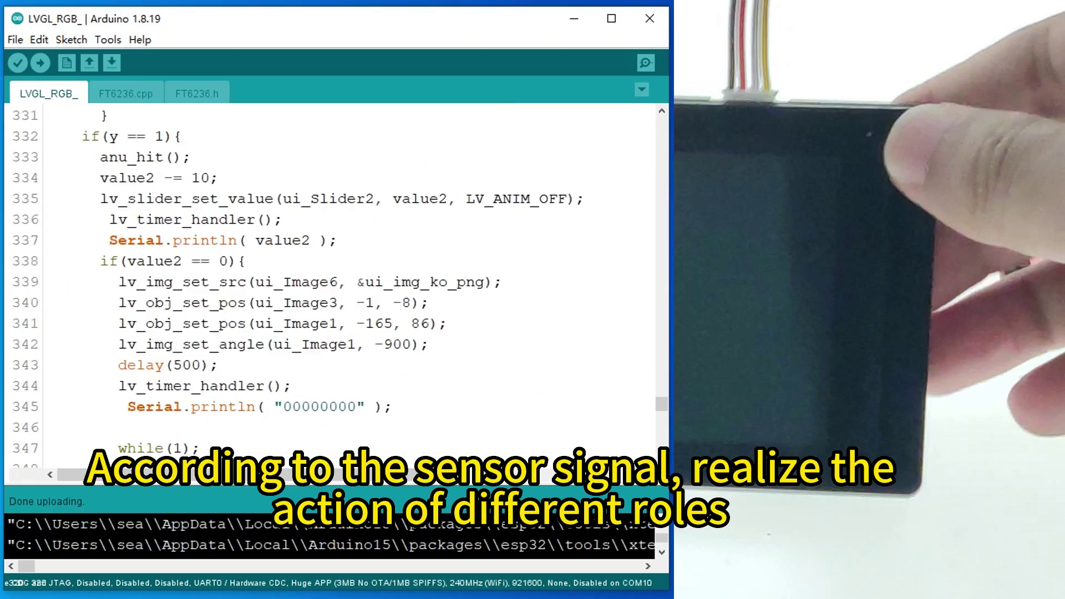